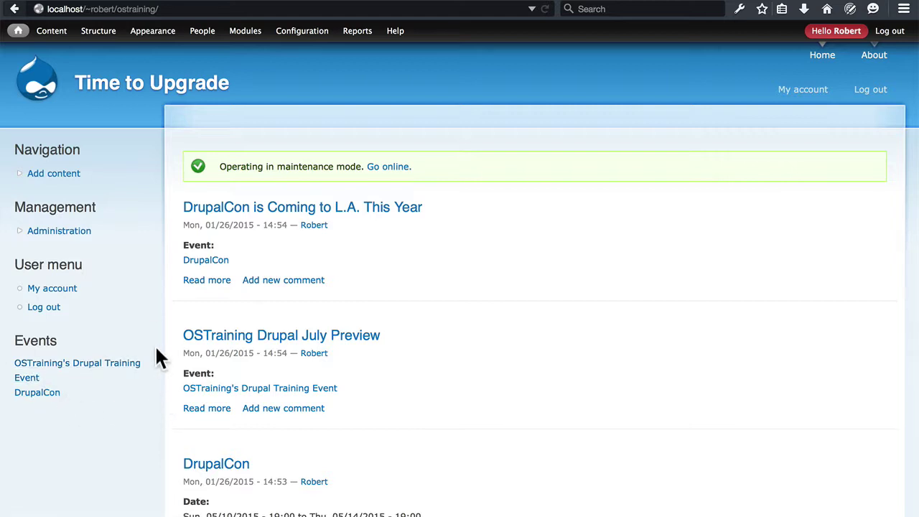
Open the events view for editing from the site's list of views
mouse_move(98, 33)
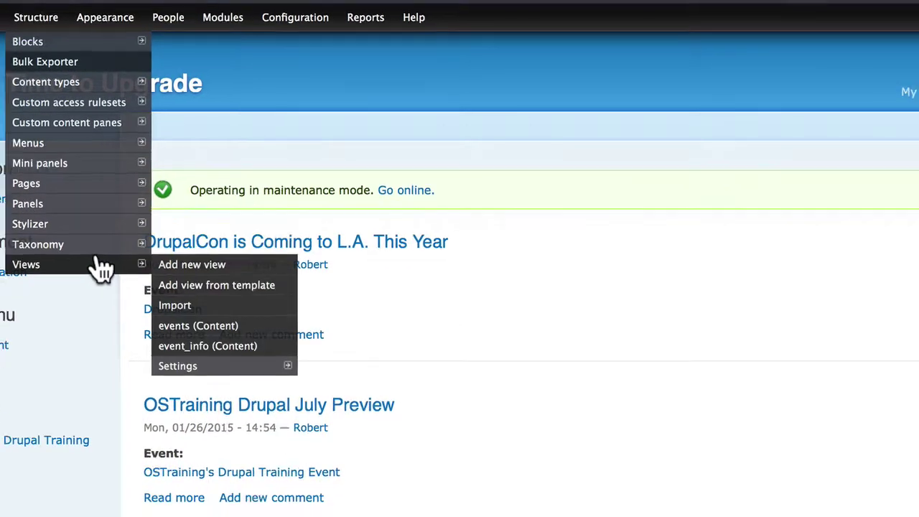
click(101, 267)
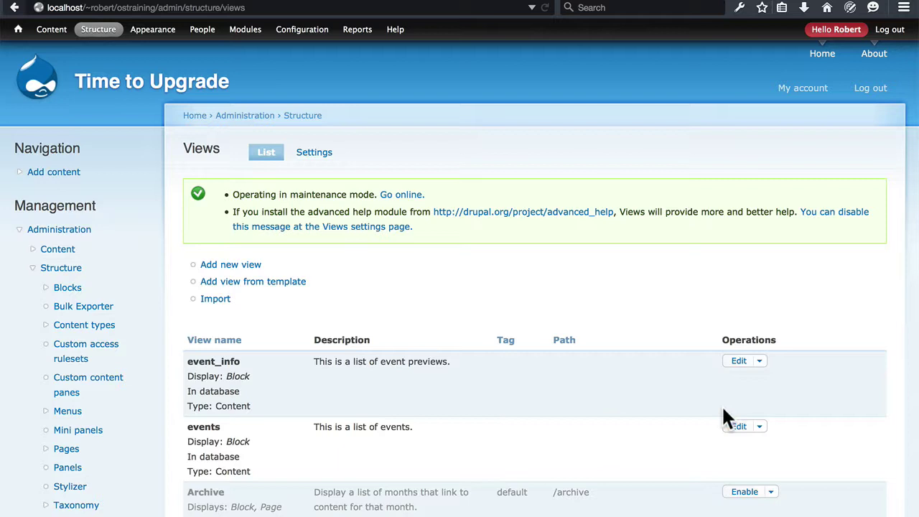
click(739, 428)
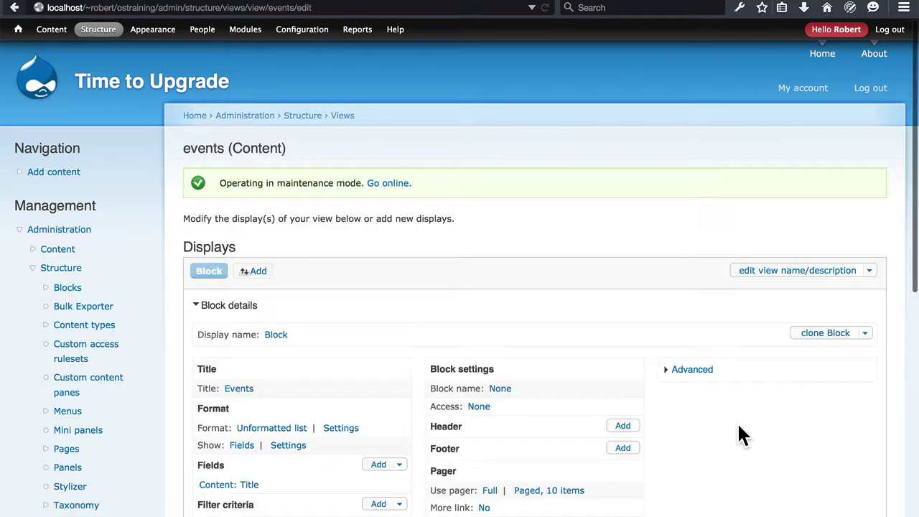
Add the Content: Date field to the events view for all displays, with its label turned off
scroll(427, 326, down, 3)
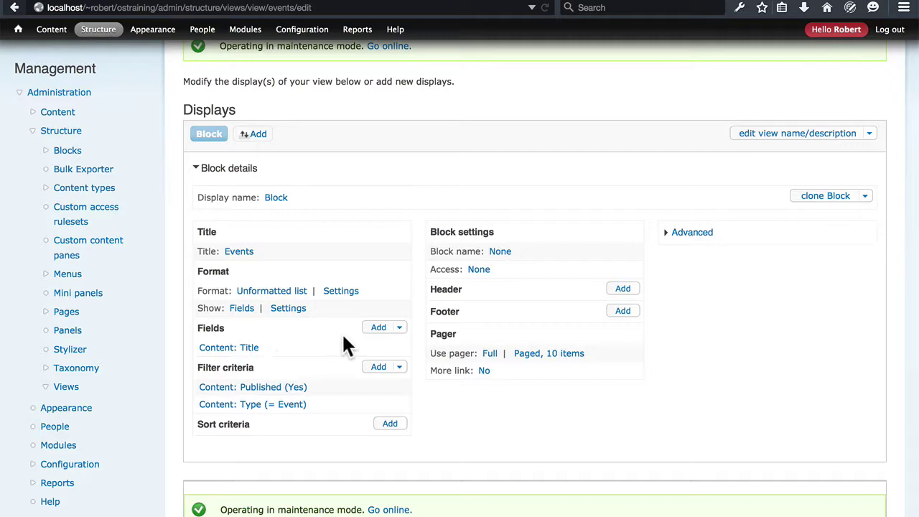
click(377, 329)
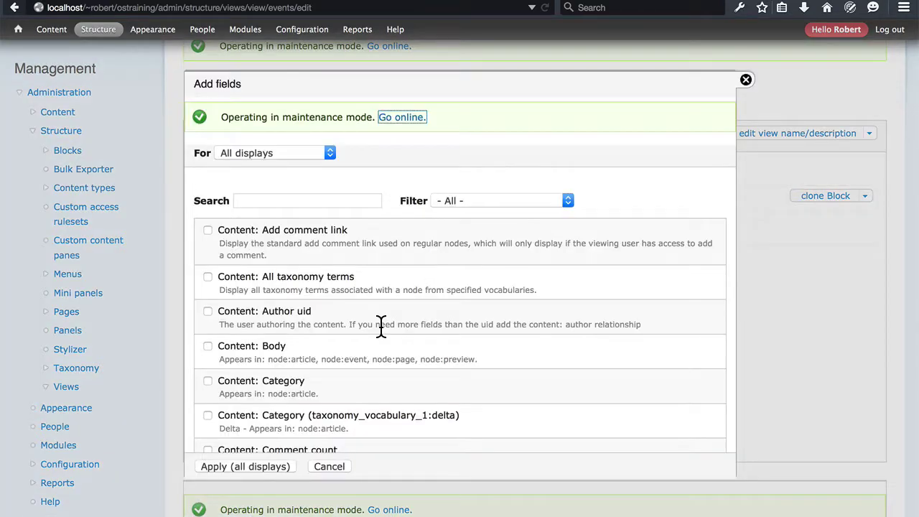
click(355, 198)
text(date)
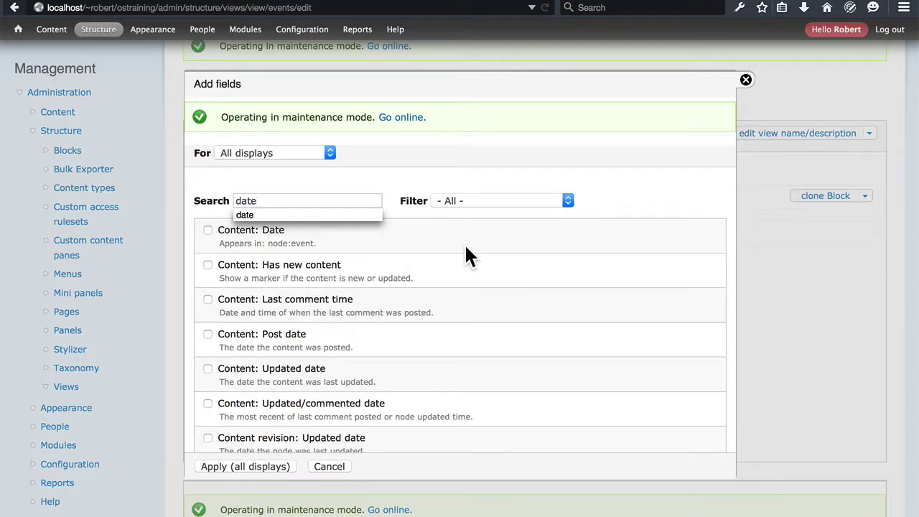
click(442, 249)
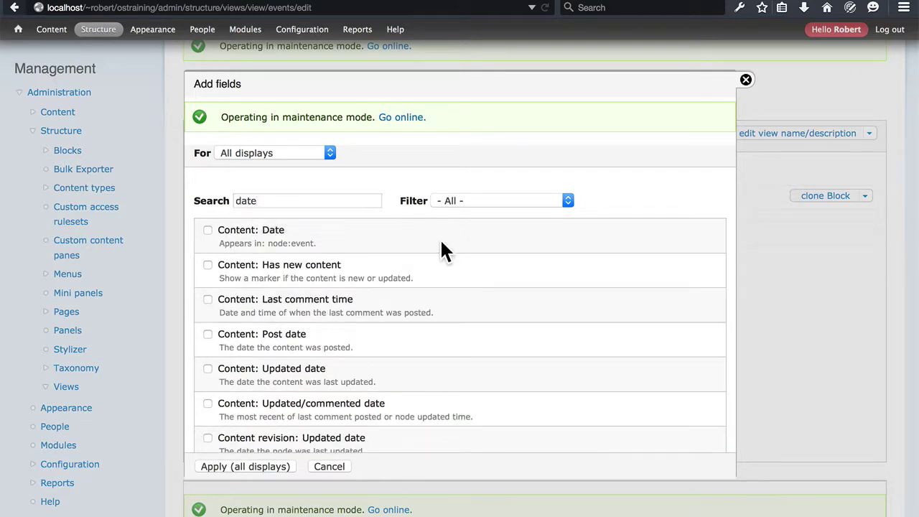
click(209, 230)
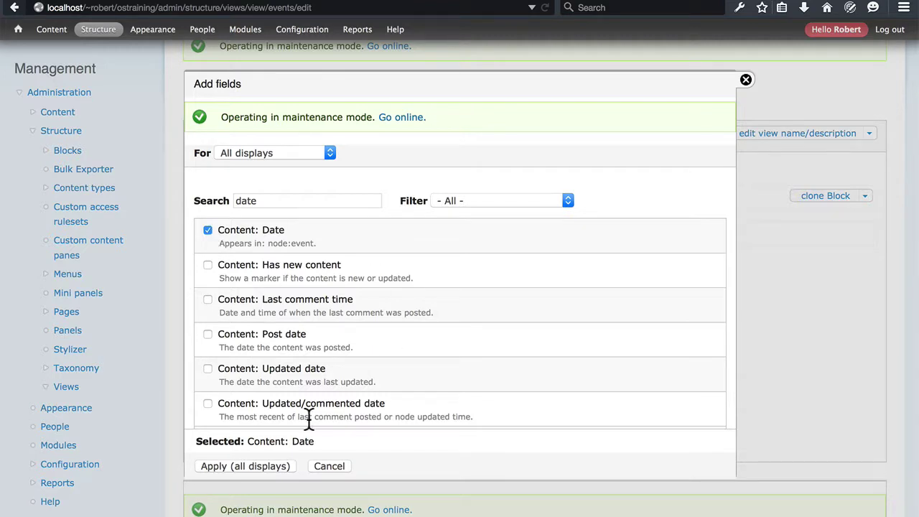
click(249, 462)
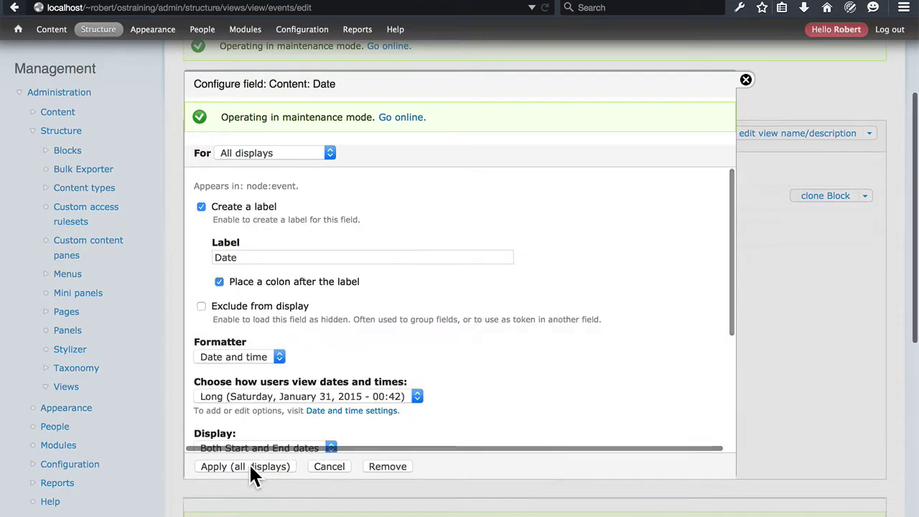
click(201, 208)
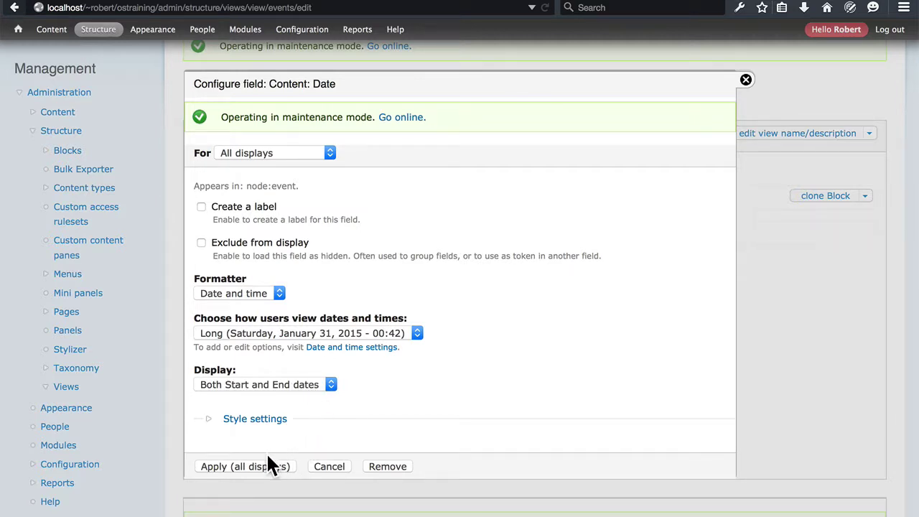
click(243, 470)
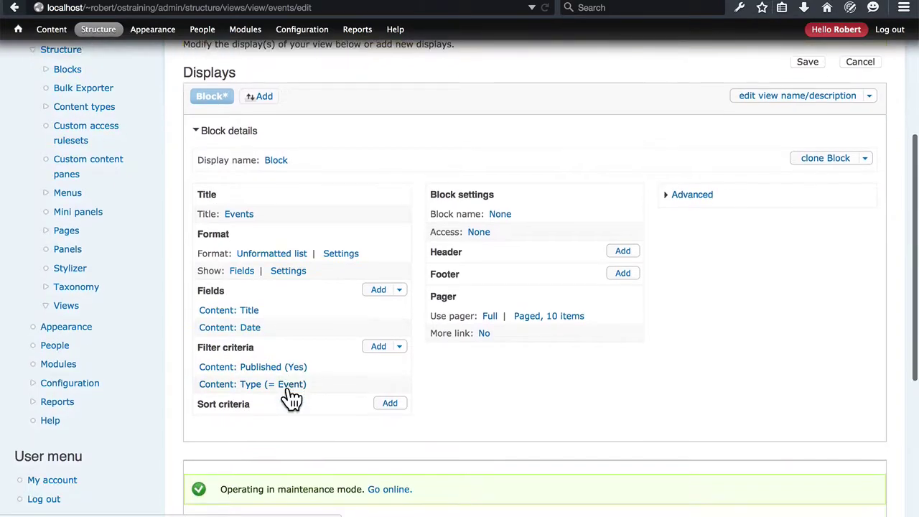
Add a sort criterion on Content: Date - start date (field_date) to the events view, sorted ascending for all displays
click(388, 404)
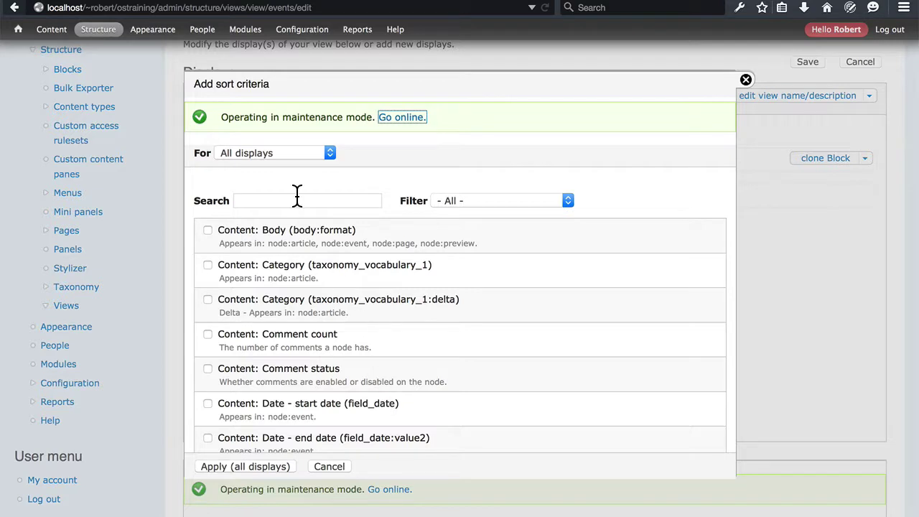
click(298, 200)
text(date)
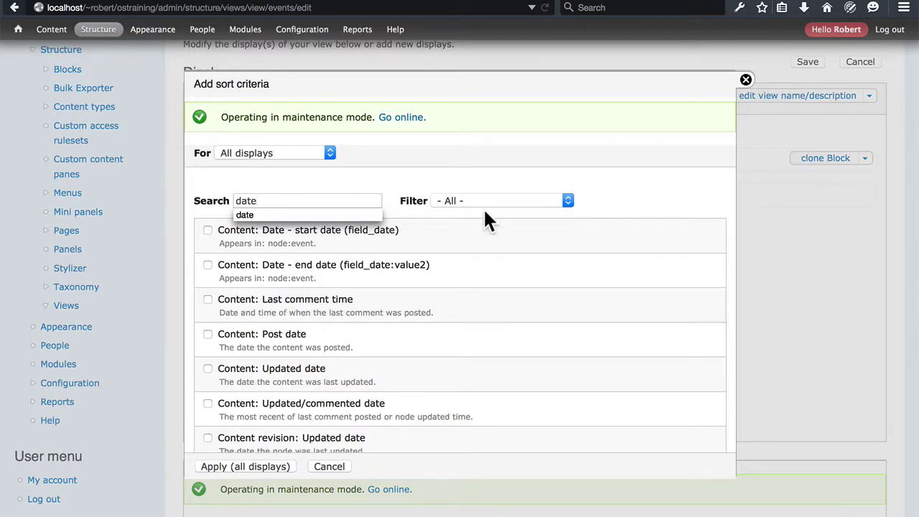
click(208, 230)
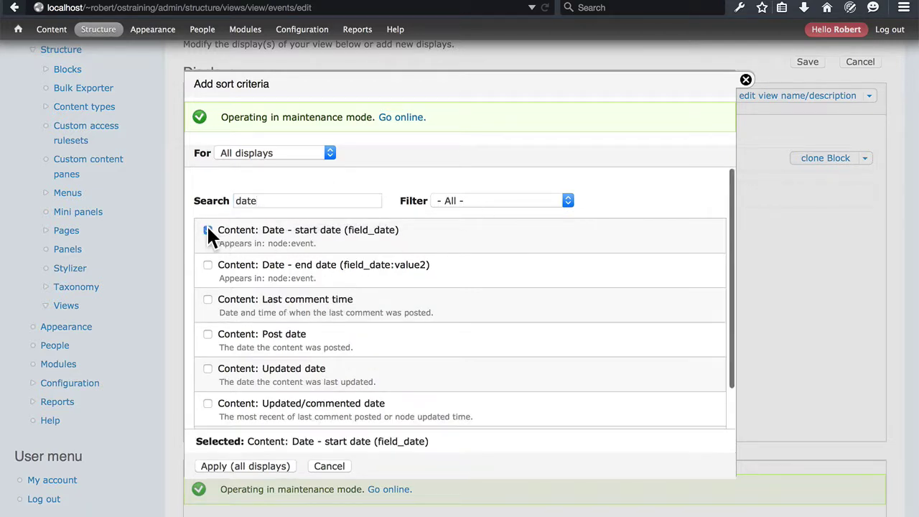
click(268, 463)
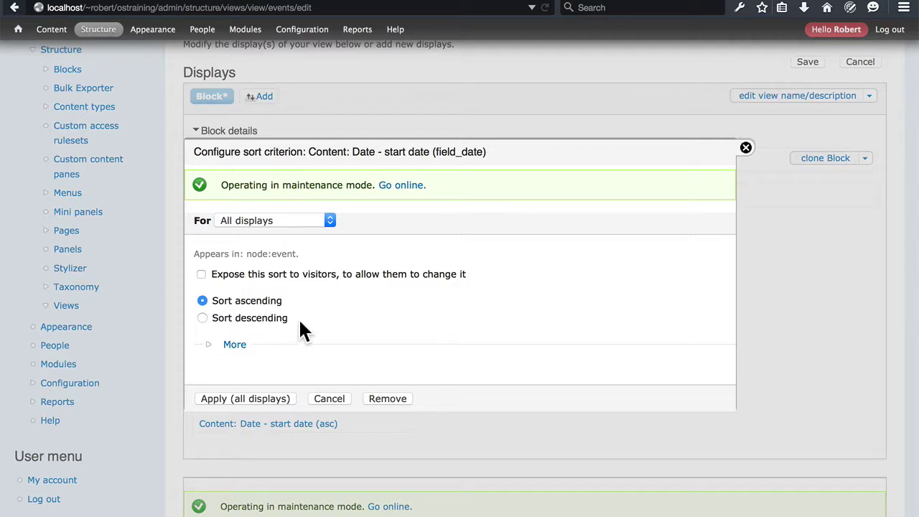
click(268, 403)
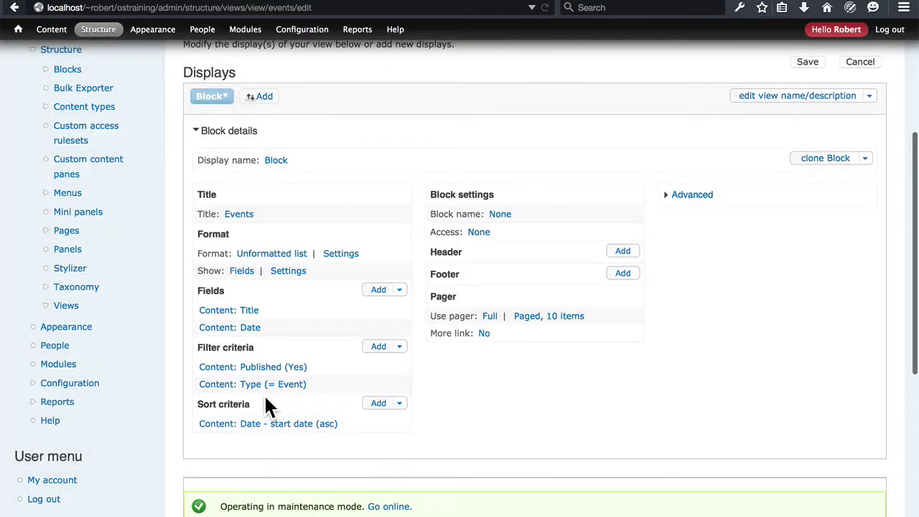
Check the preview of the events view and save the view
scroll(488, 422, down, 8)
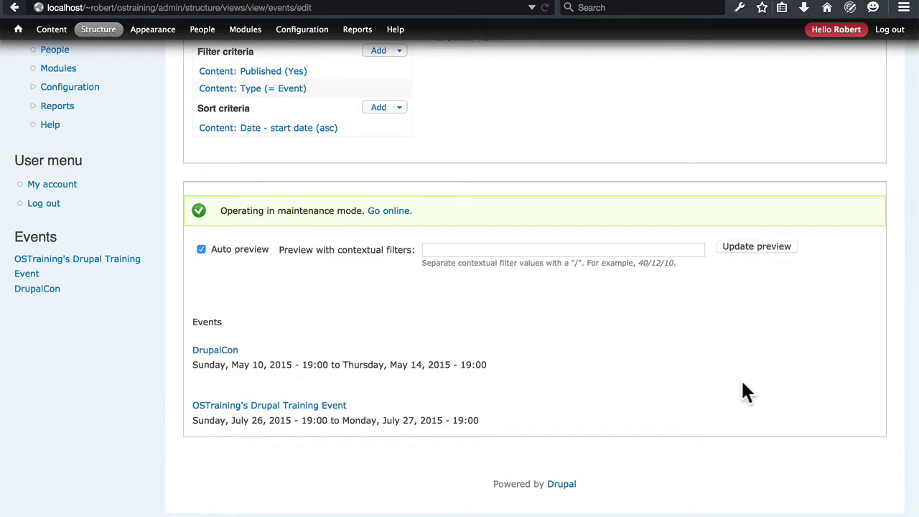
scroll(743, 393, up, 10)
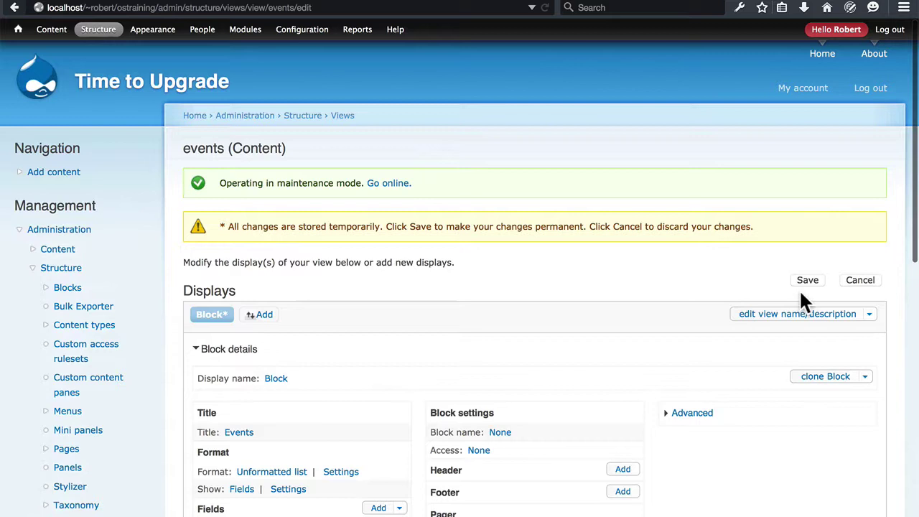
click(803, 282)
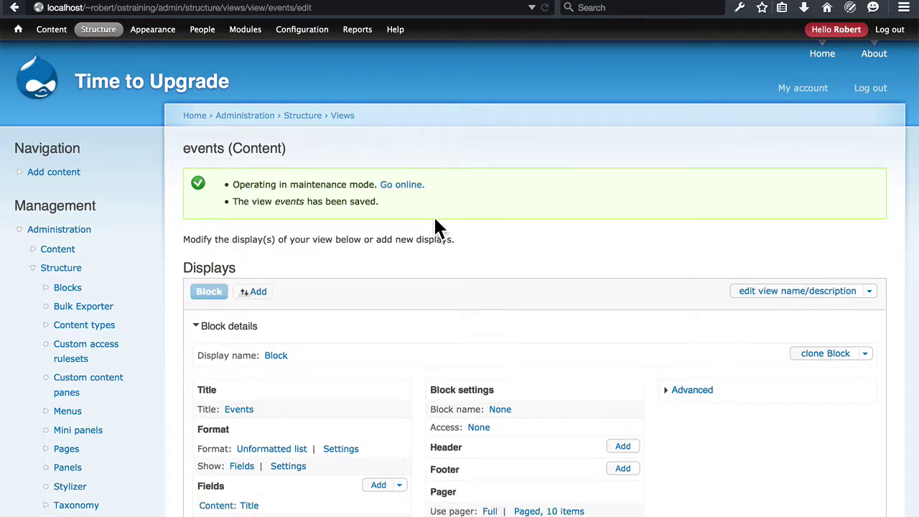
Return to the list of views and open the event_info view for editing
mouse_move(99, 37)
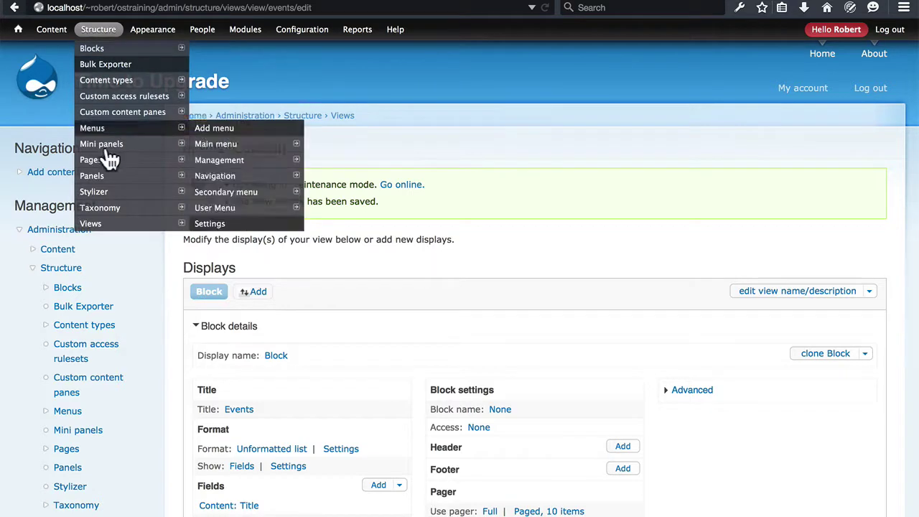
click(112, 225)
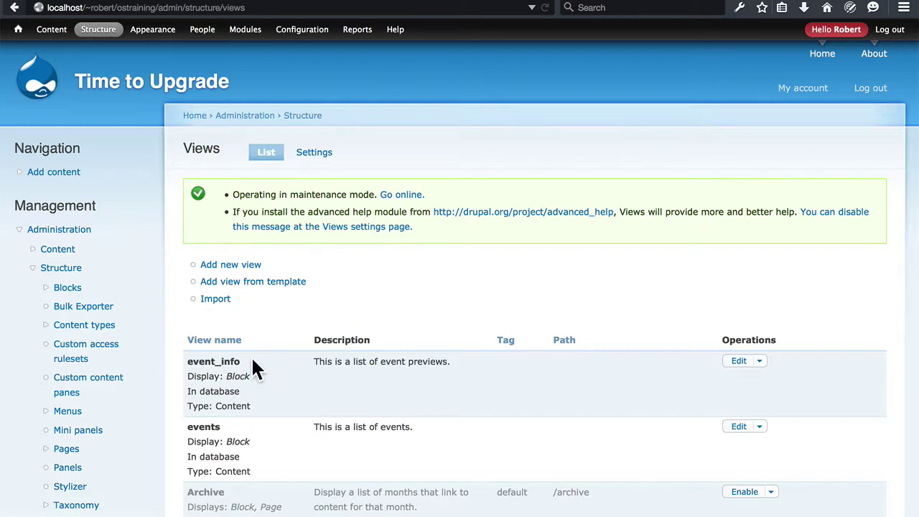
click(739, 361)
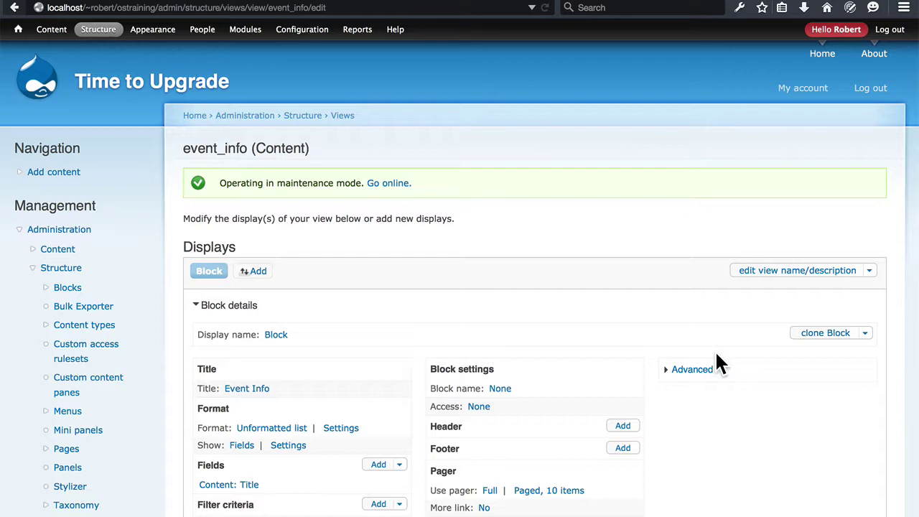
Add the Content: Body field to the event_info view for all displays and turn off its label
scroll(402, 323, down, 3)
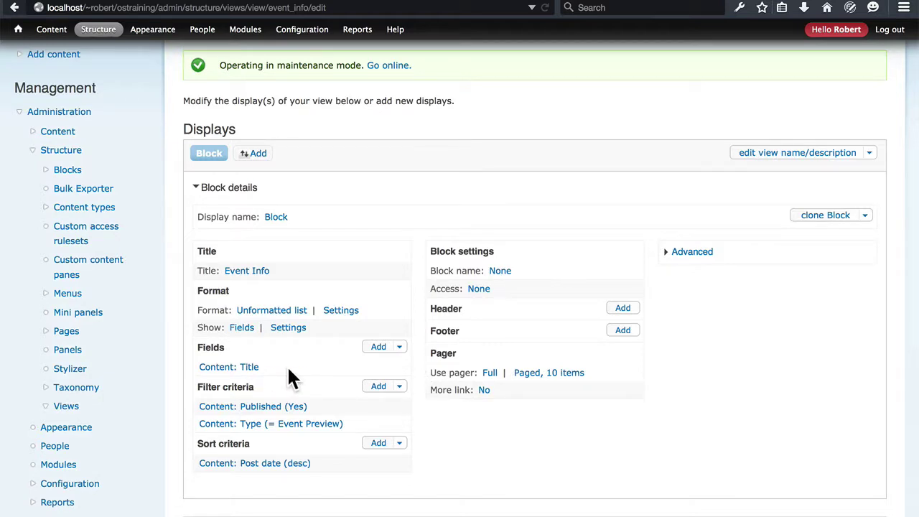
click(377, 347)
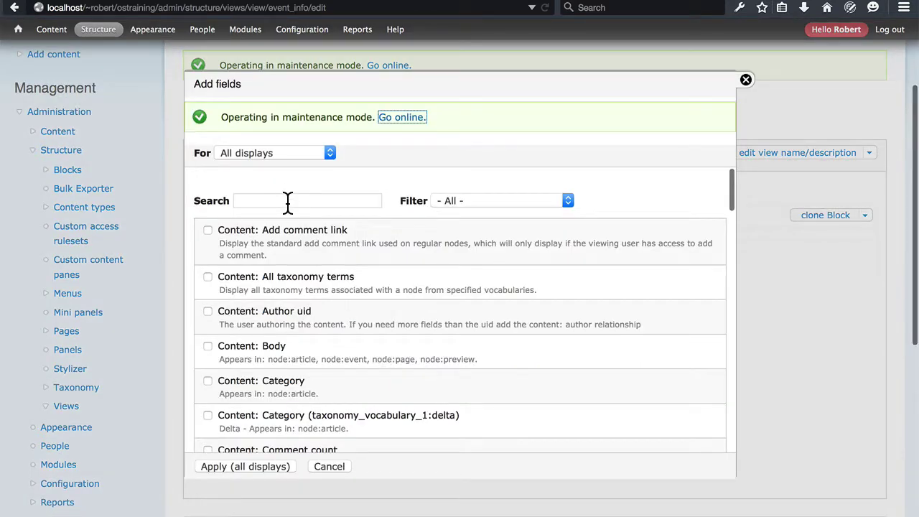
click(207, 346)
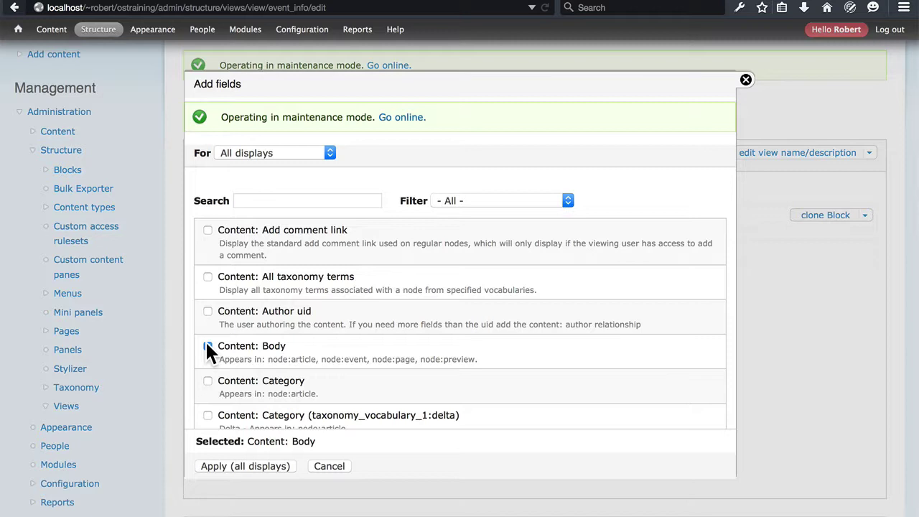
click(261, 467)
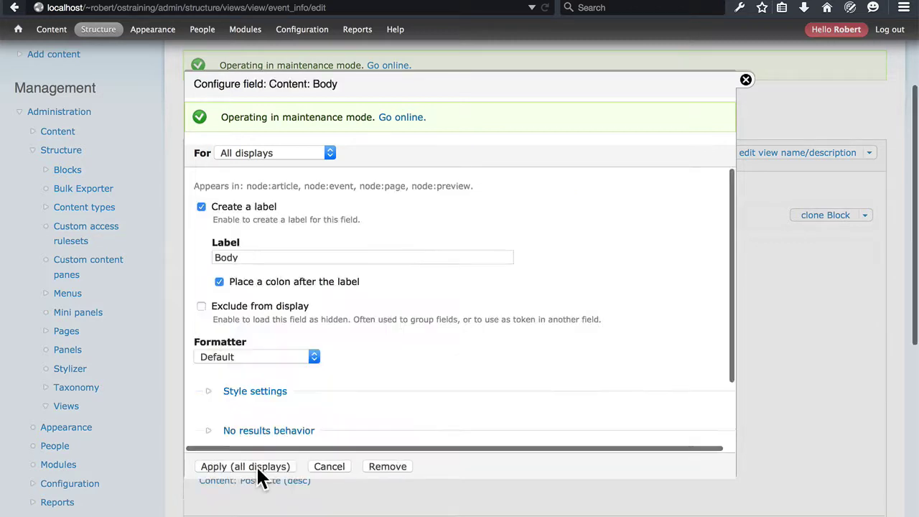
click(201, 206)
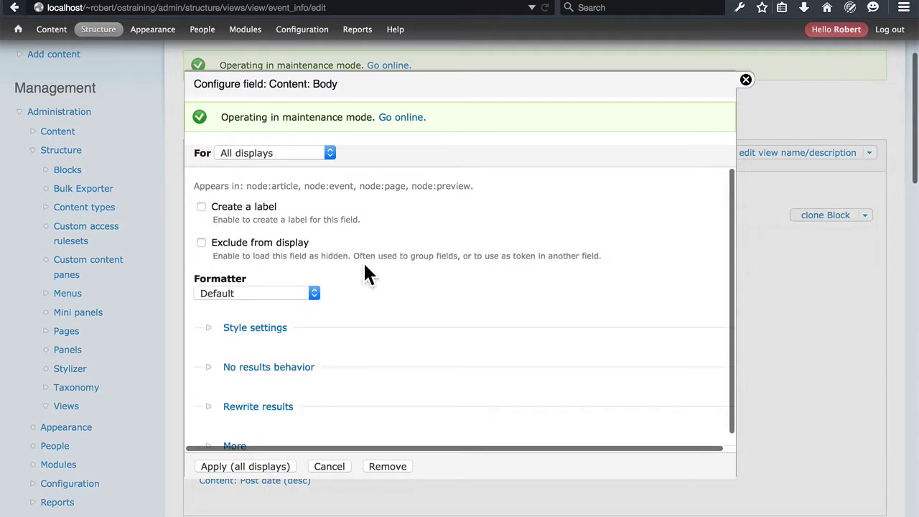
Trim the Body field's output to a maximum length of 200 characters and apply the field settings to all displays
scroll(362, 261, down, 1)
click(286, 393)
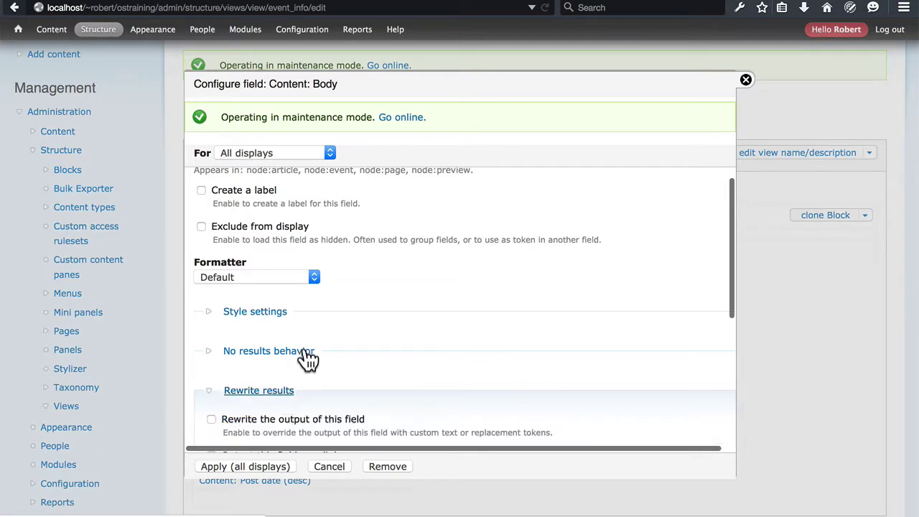
scroll(307, 355, down, 3)
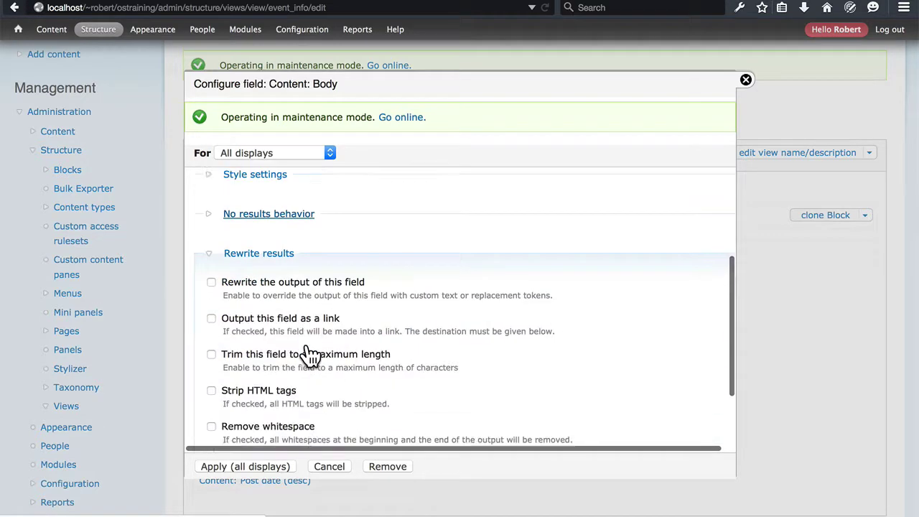
click(211, 345)
scroll(316, 316, down, 1)
scroll(319, 316, down, 1)
click(369, 342)
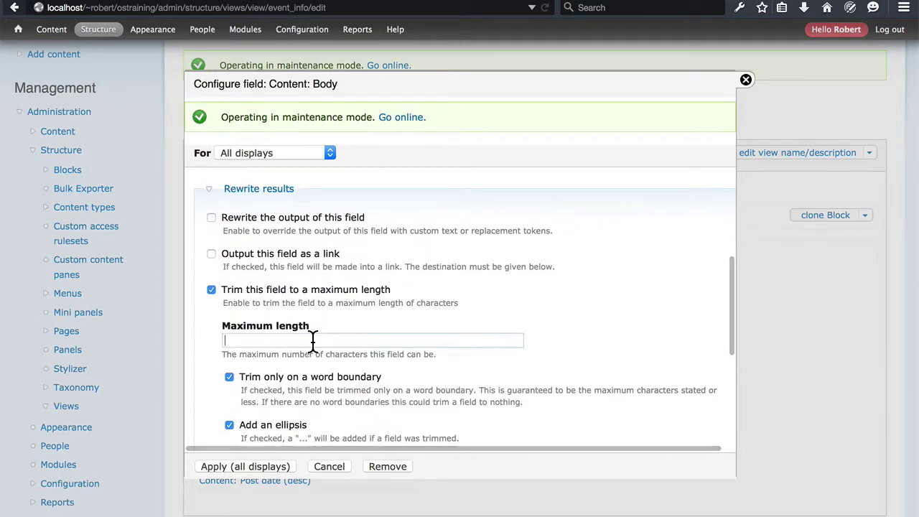
text(200)
click(450, 303)
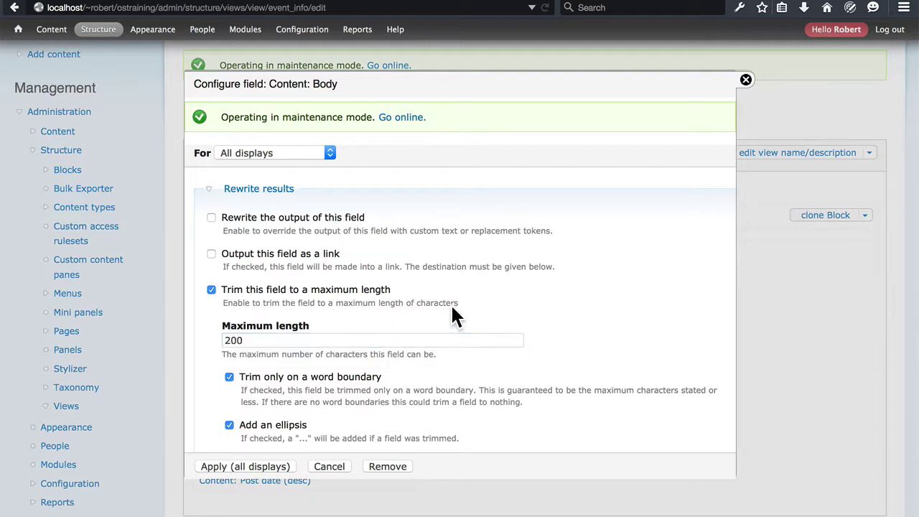
scroll(416, 377, down, 1)
scroll(300, 337, down, 4)
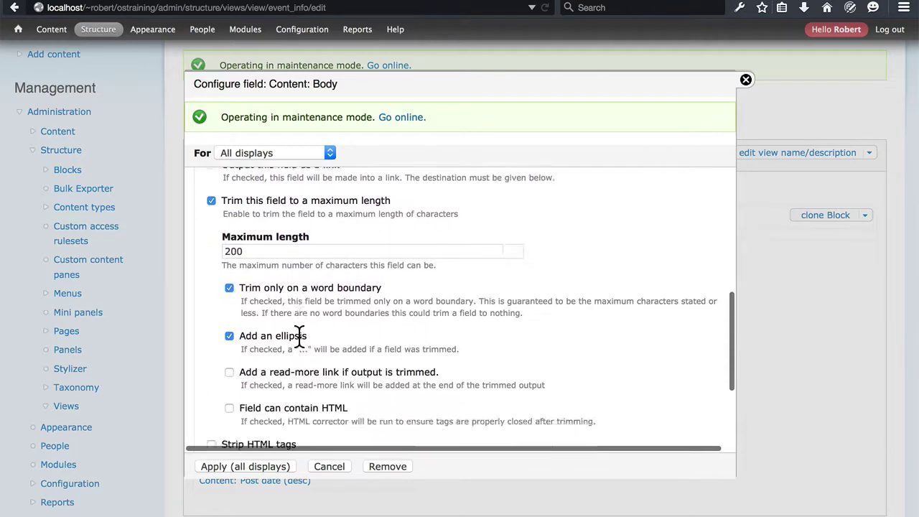
click(245, 466)
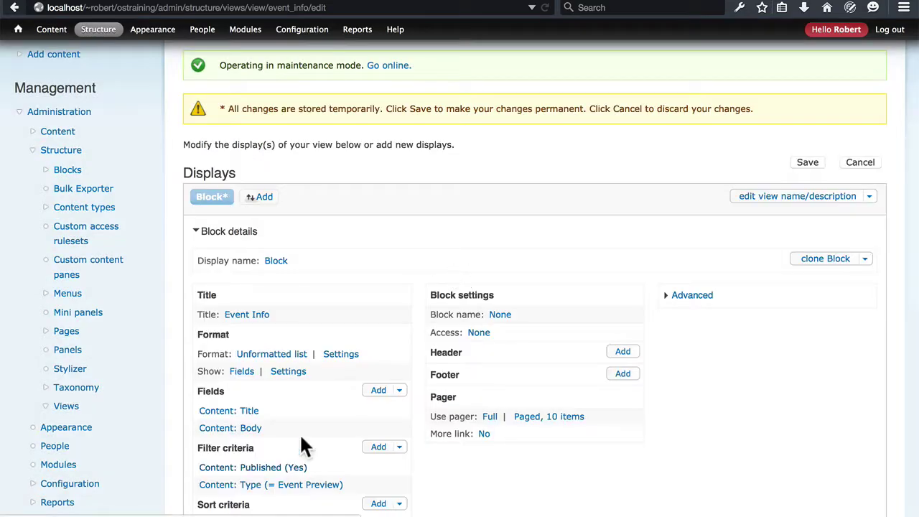
Save the event_info view and look over the saved view
click(802, 161)
scroll(623, 196, down, 10)
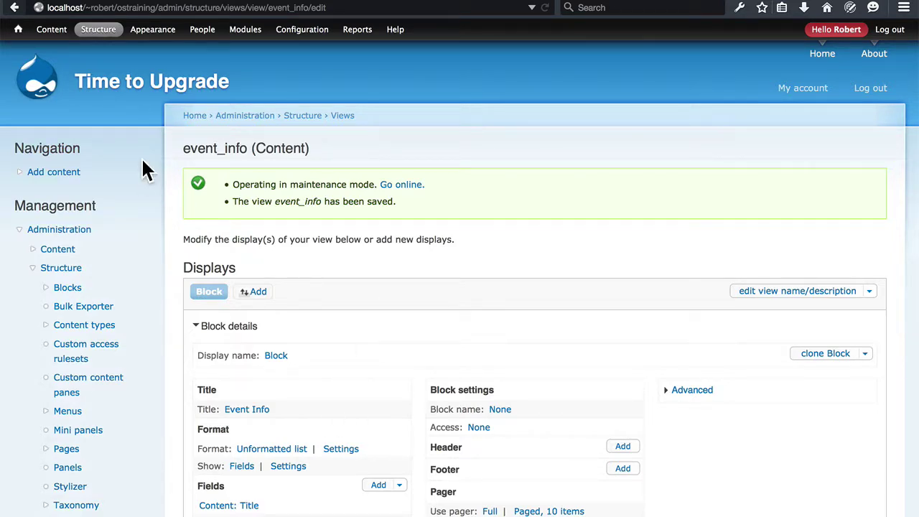
mouse_move(103, 31)
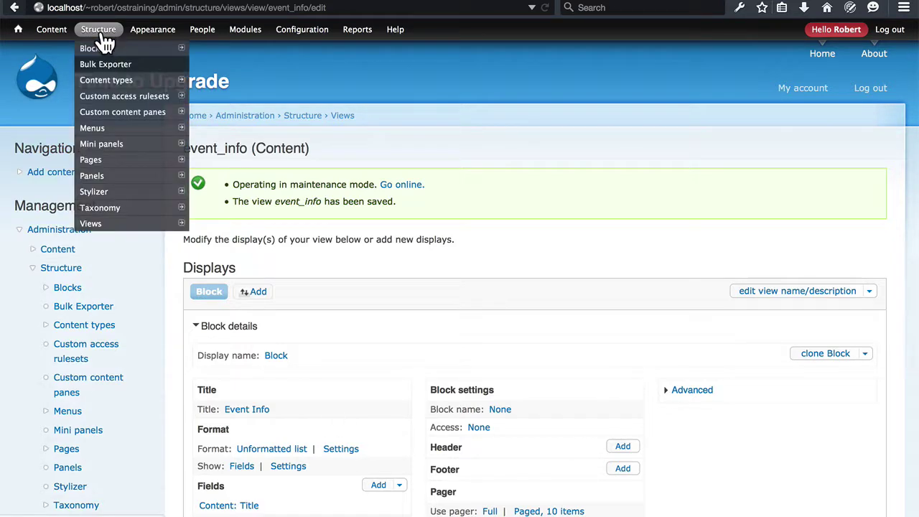
Open the Events and Event Info page from the Panels dashboard and examine the content placed in its panel regions
click(107, 177)
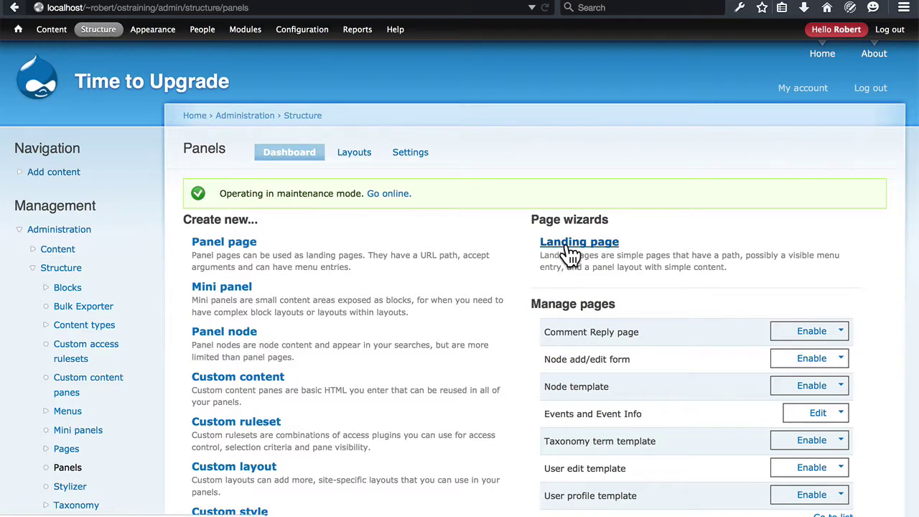
scroll(564, 240, down, 3)
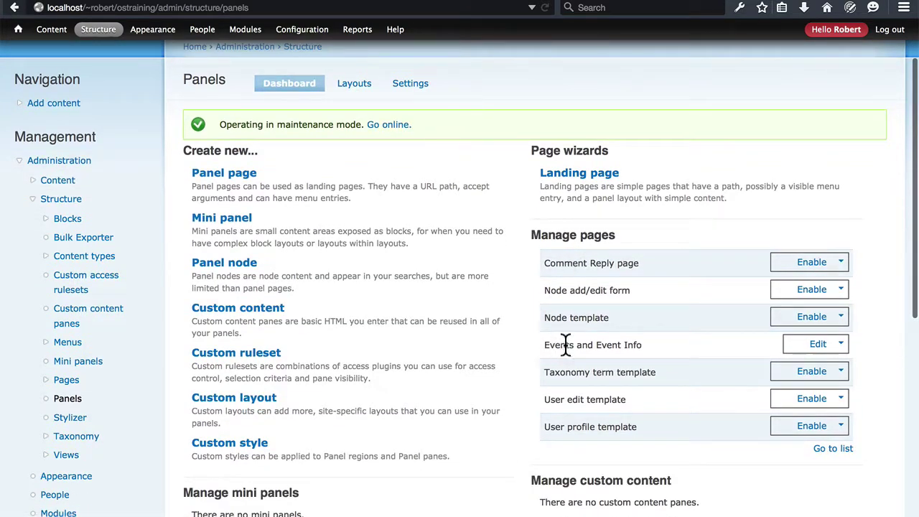
click(819, 346)
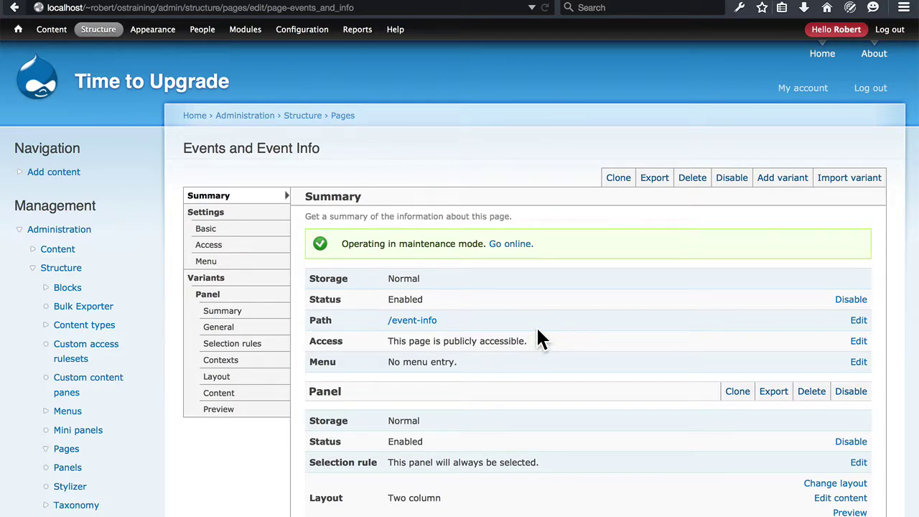
click(215, 395)
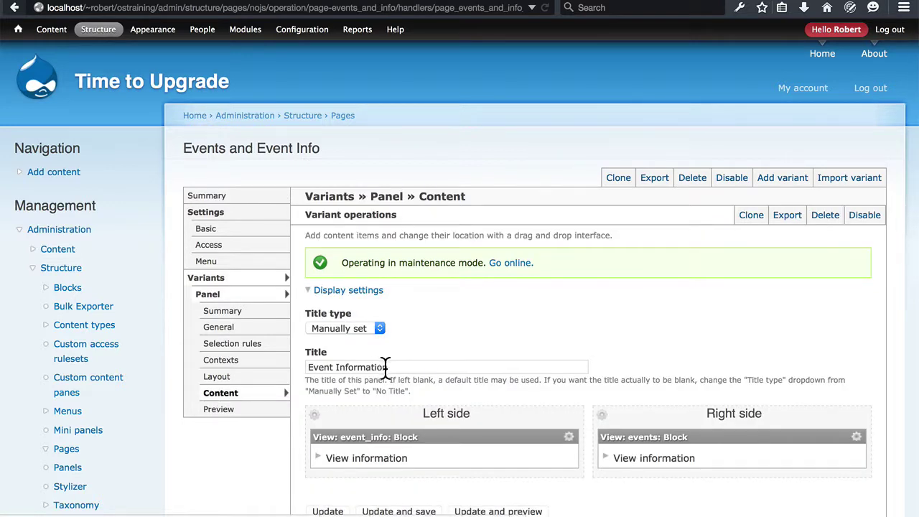
scroll(553, 316, down, 3)
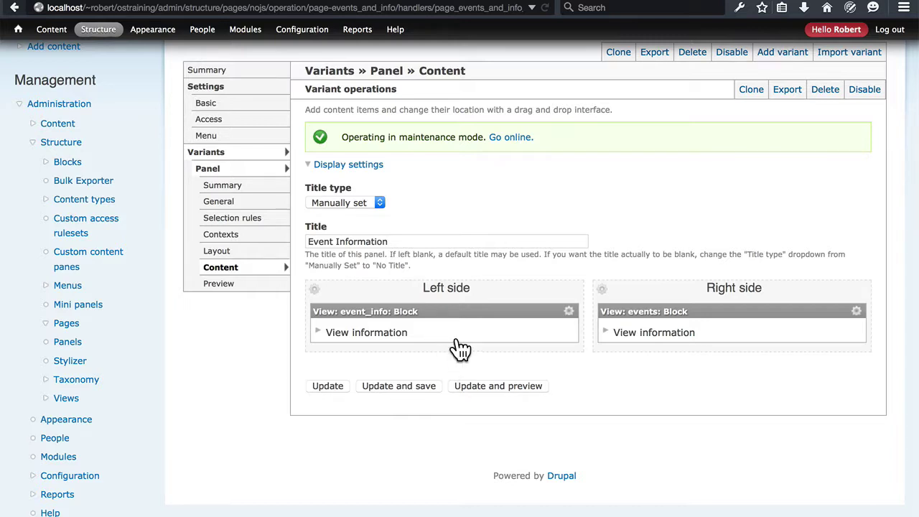
Examine the site's module list to check which Chaos tool suite modules are enabled
click(245, 28)
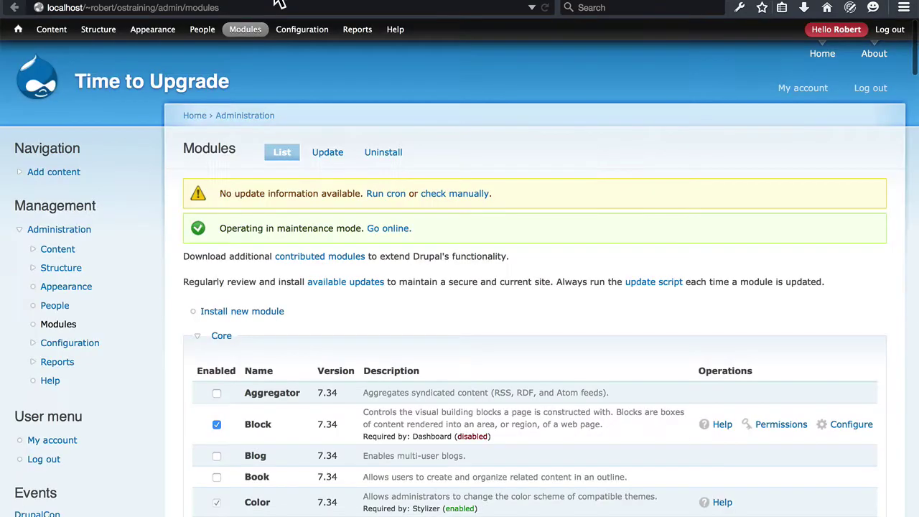
scroll(380, 257, down, 10)
scroll(382, 256, down, 15)
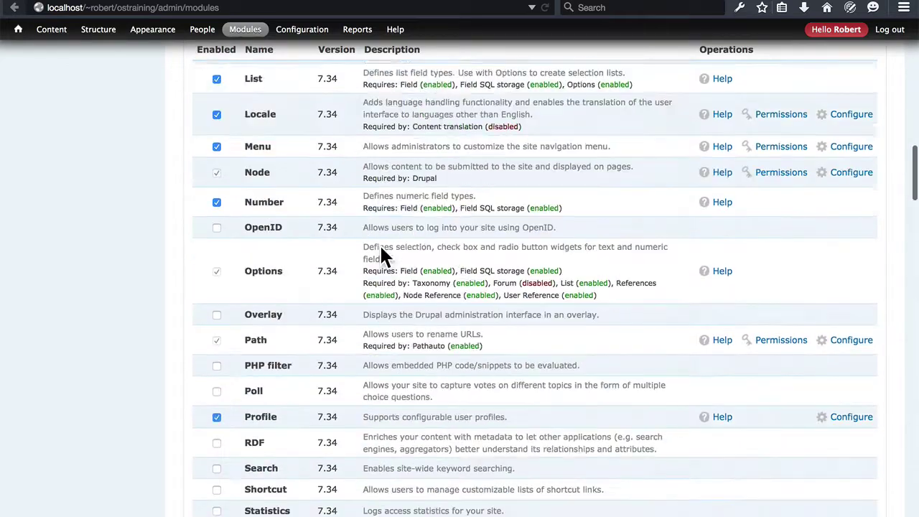
scroll(383, 257, down, 10)
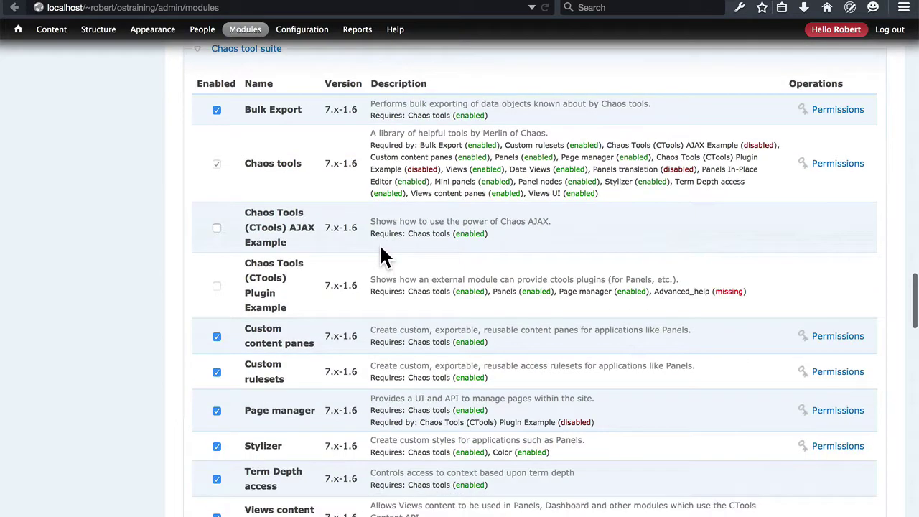
scroll(380, 248, up, 1)
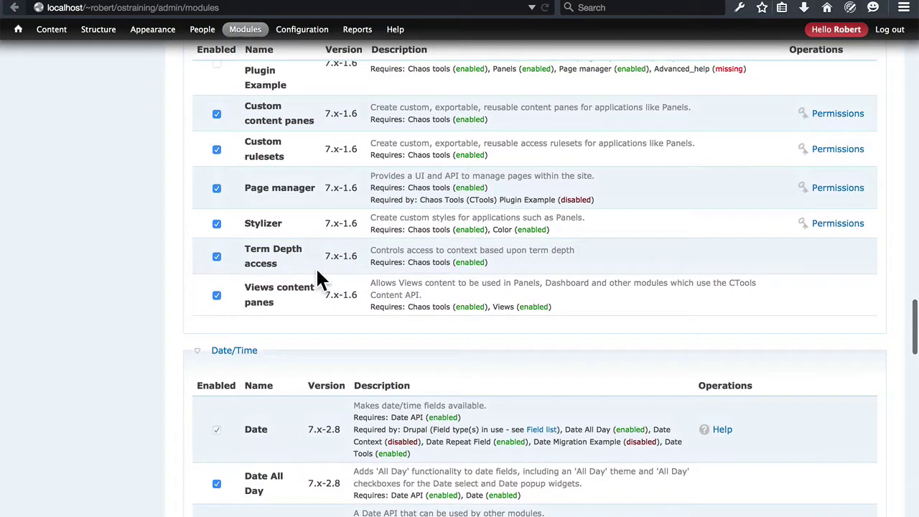
scroll(313, 293, up, 8)
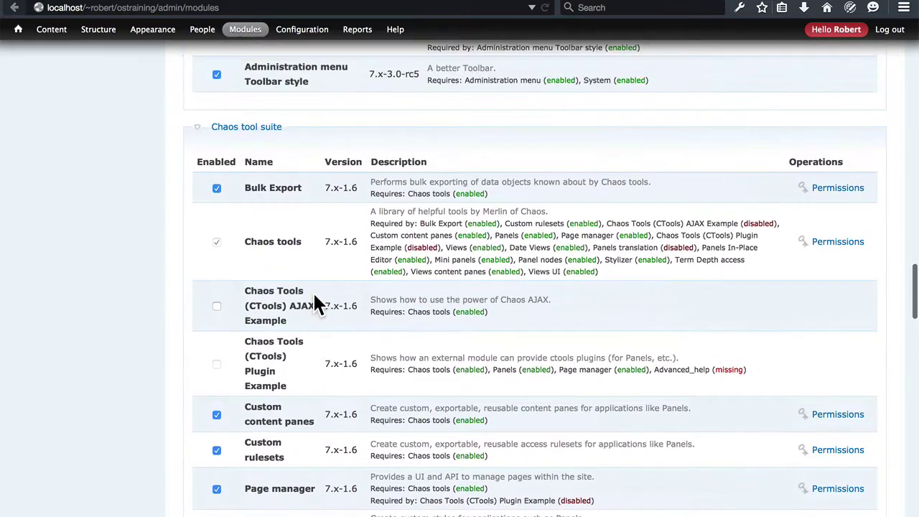
scroll(324, 137, down, 5)
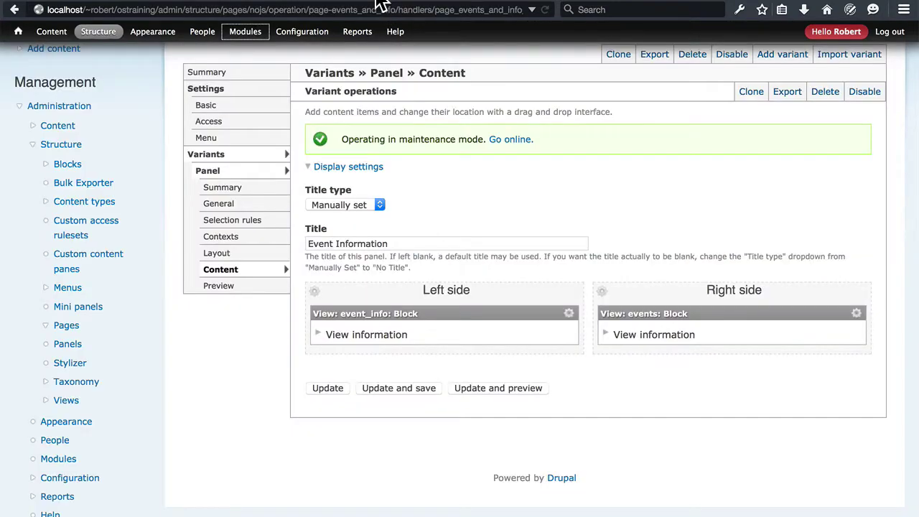
Go back to the Events and Event Info panel content and open the page's summary to check its path
click(652, 226)
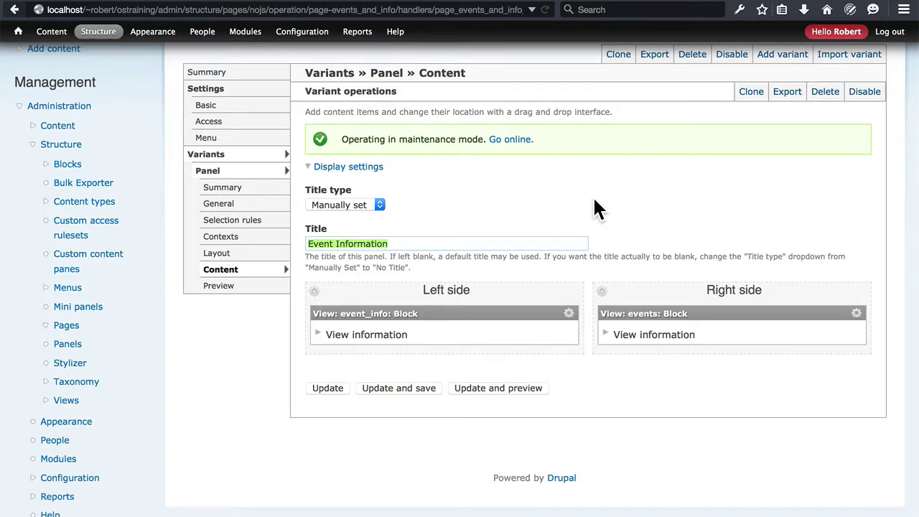
scroll(594, 201, up, 4)
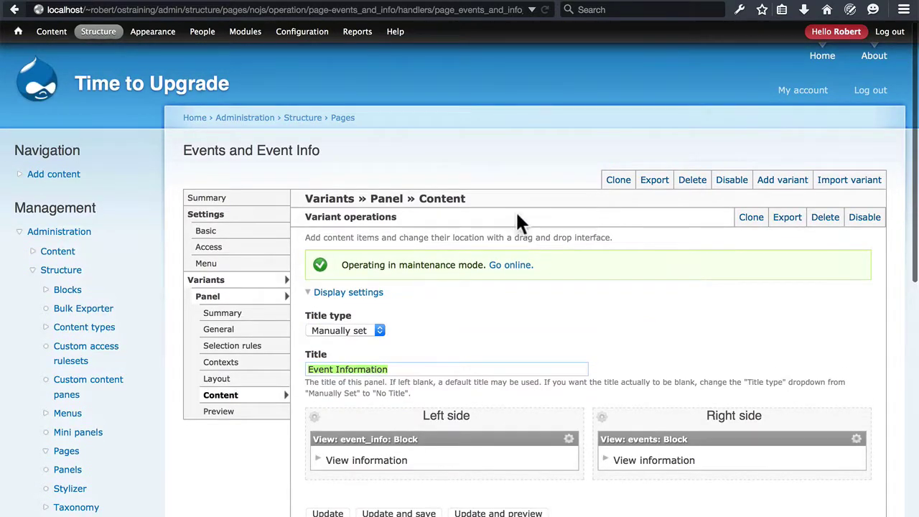
click(215, 231)
click(228, 199)
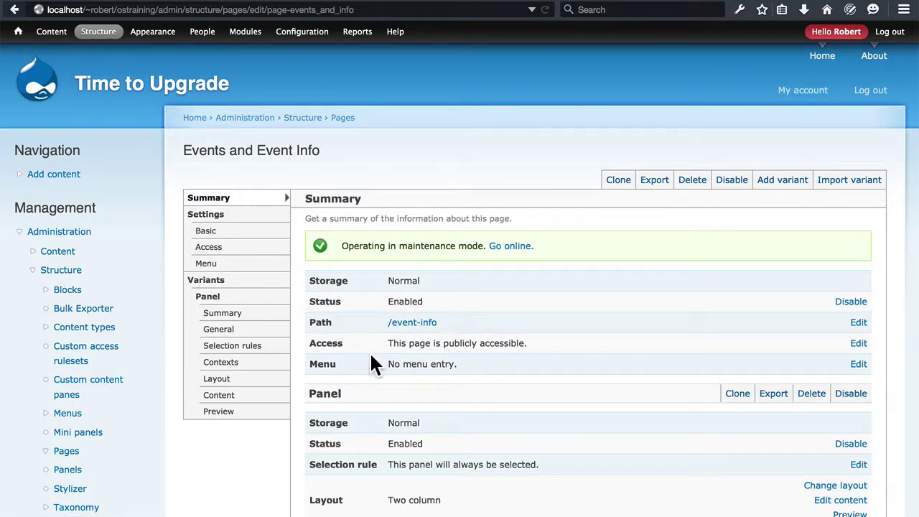
Load the site's event-info path in the browser to view the panel page
click(164, 10)
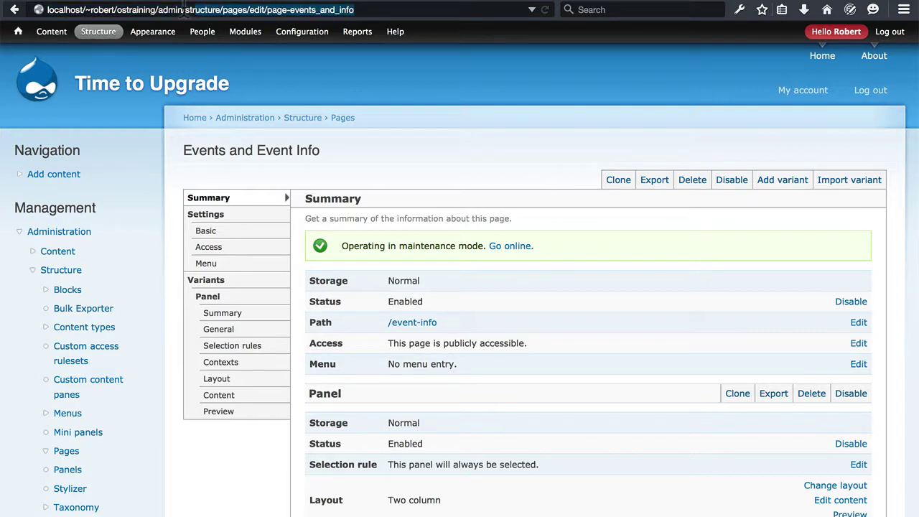
shift+click(159, 12)
text(event-info)
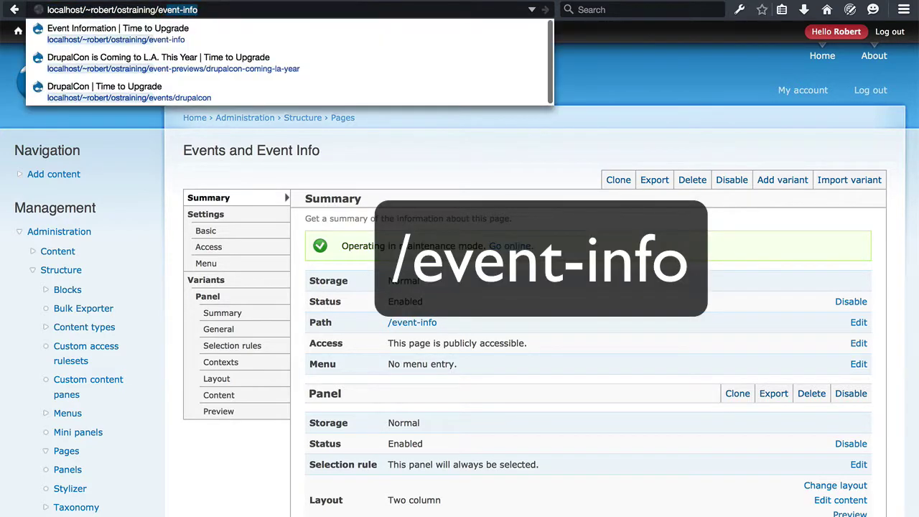
key(Return)
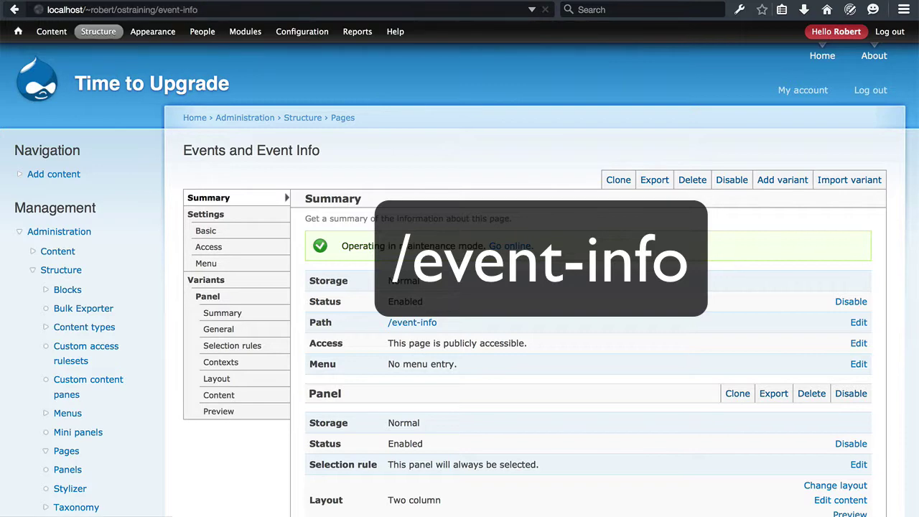